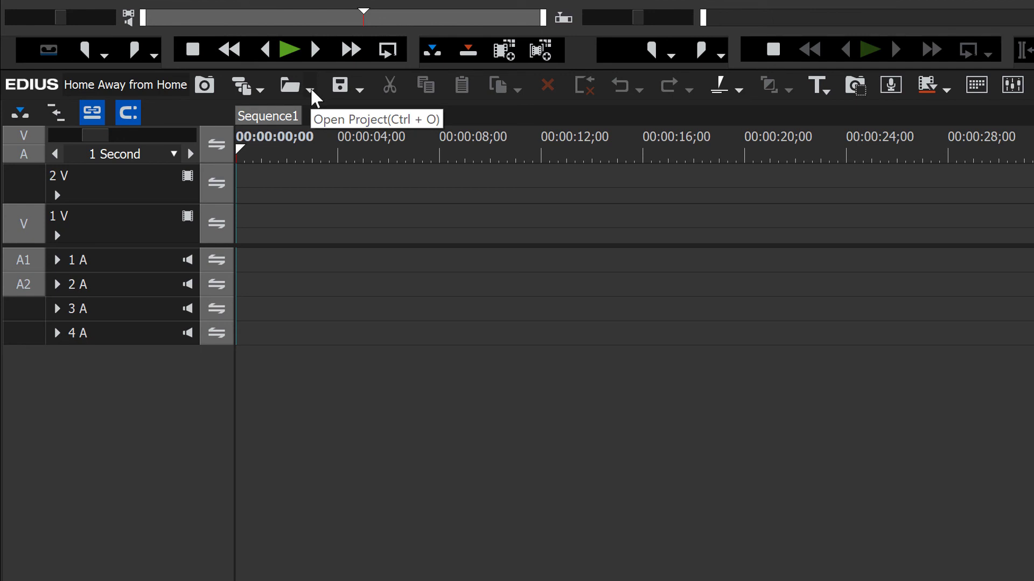
- Start Import Sequence from the Open Project menu and move its dialog into view
{"action": "left_click", "coordinate": [310, 91]}
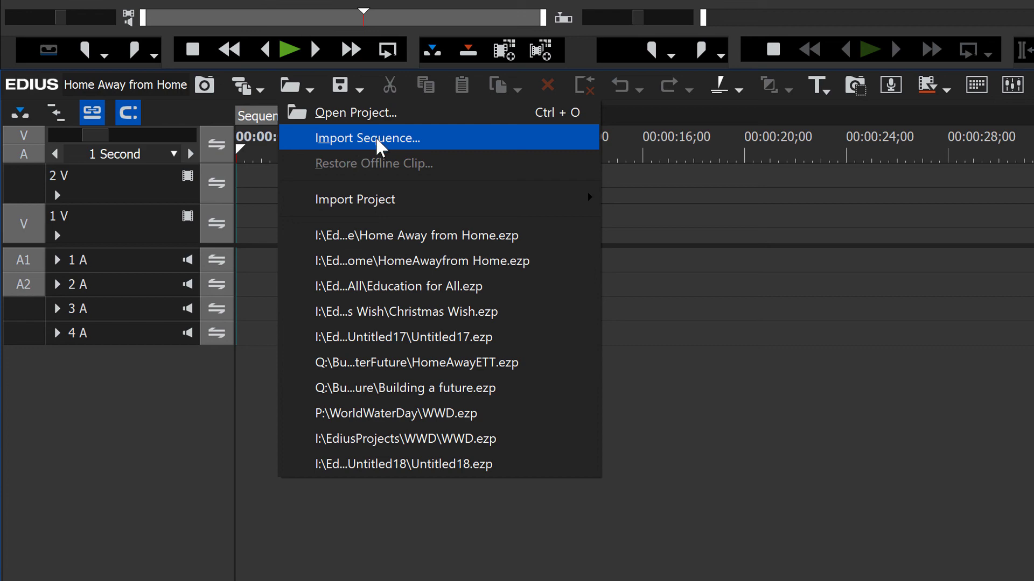
{"action": "left_click", "coordinate": [378, 136]}
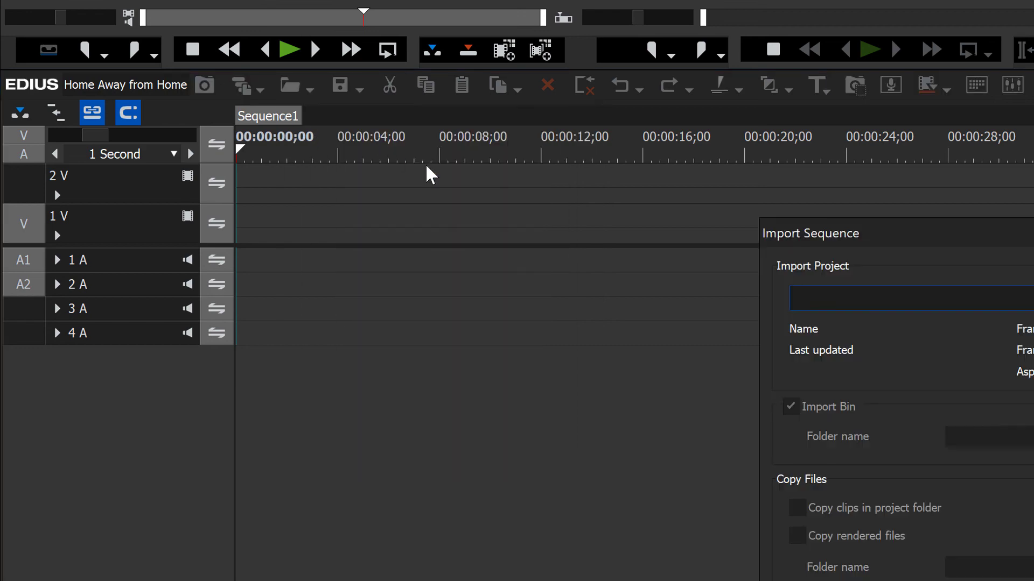
{"action": "left_click_drag", "start_coordinate": [939, 239], "coordinate": [497, 61]}
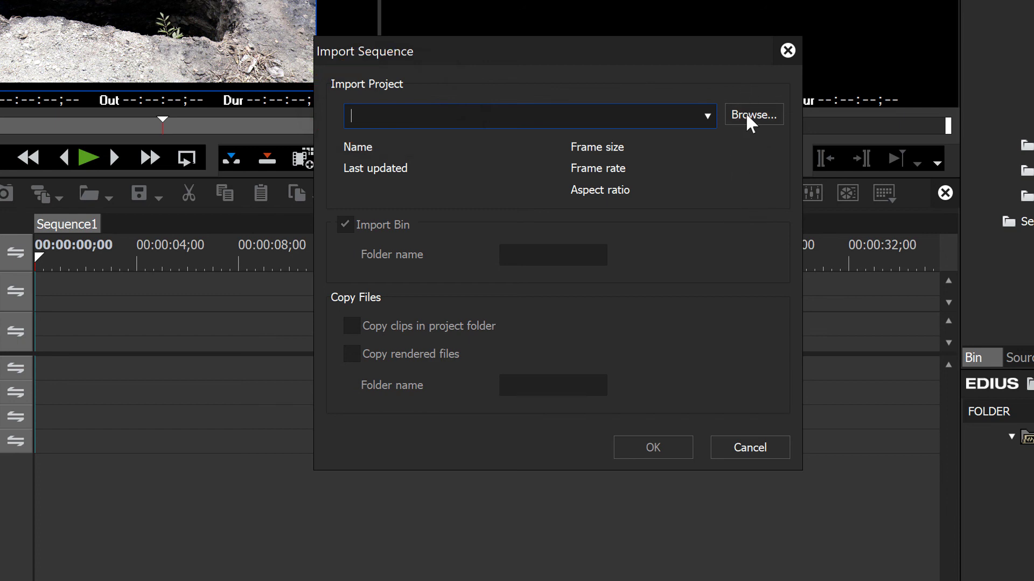
- Browse to the Production Music folder on the SDK (I:) drive
{"action": "left_click", "coordinate": [749, 121]}
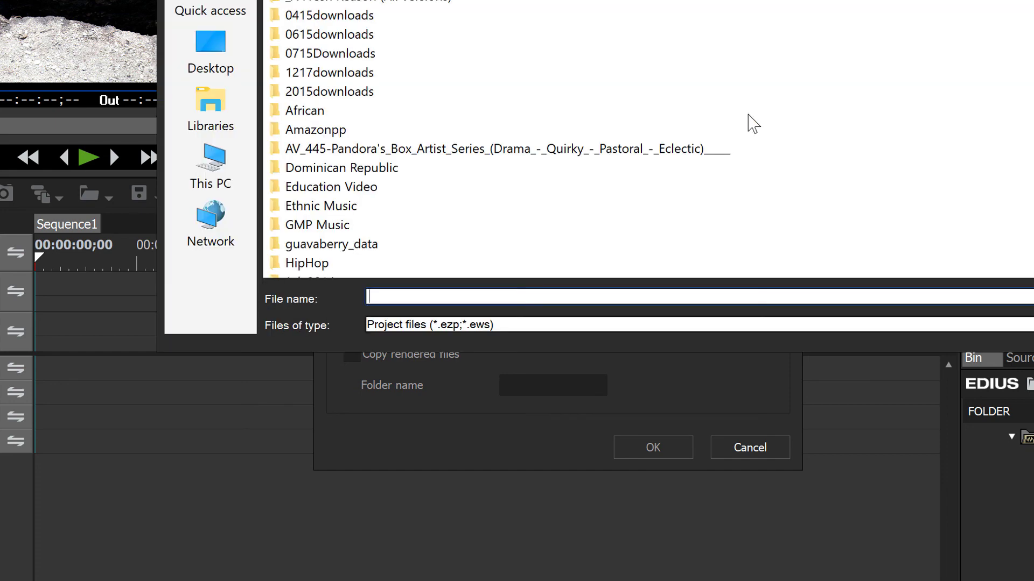
{"action": "left_click", "coordinate": [404, 2]}
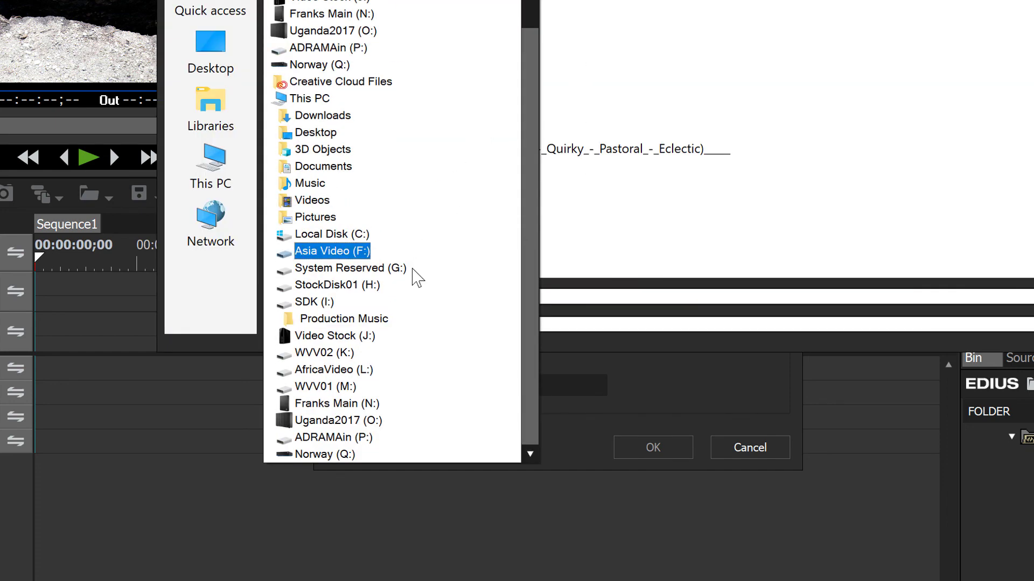
{"action": "left_click", "coordinate": [409, 308]}
{"action": "scroll", "coordinate": [476, 226], "scroll_direction": "down", "scroll_amount": 4}
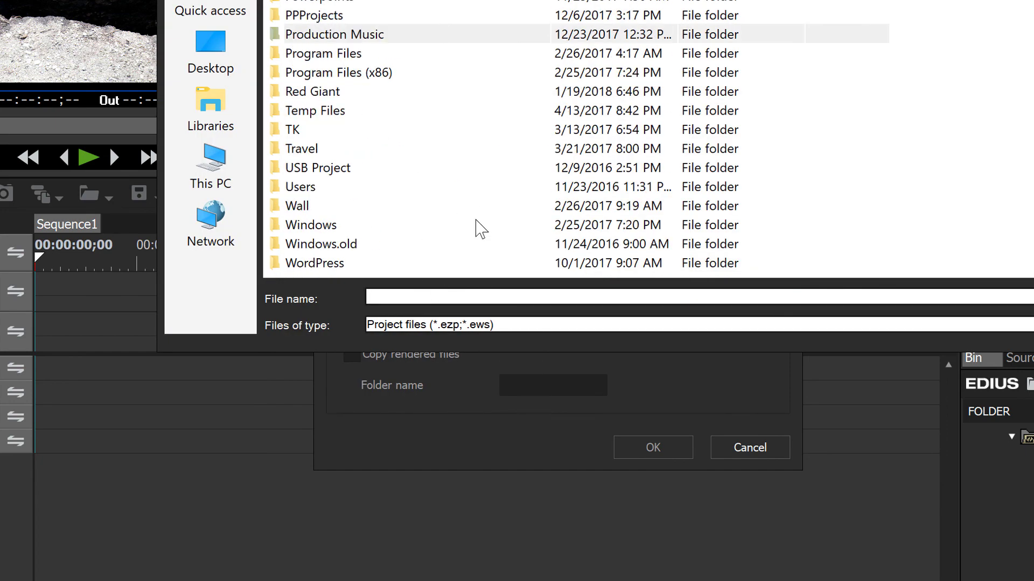
{"action": "scroll", "coordinate": [479, 227], "scroll_direction": "up", "scroll_amount": 3}
{"action": "scroll", "coordinate": [478, 227], "scroll_direction": "down", "scroll_amount": 2}
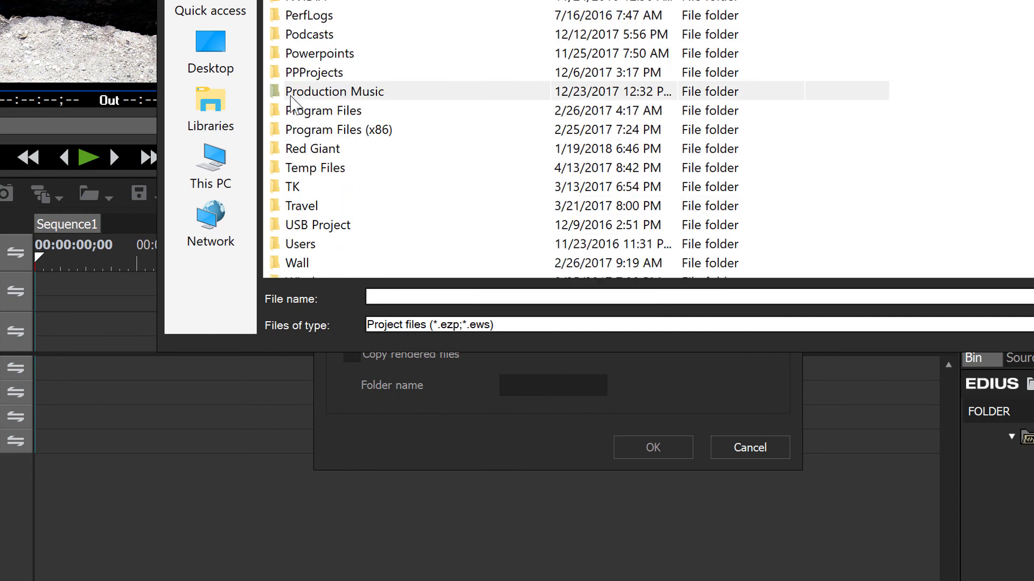
{"action": "double_click", "coordinate": [272, 95]}
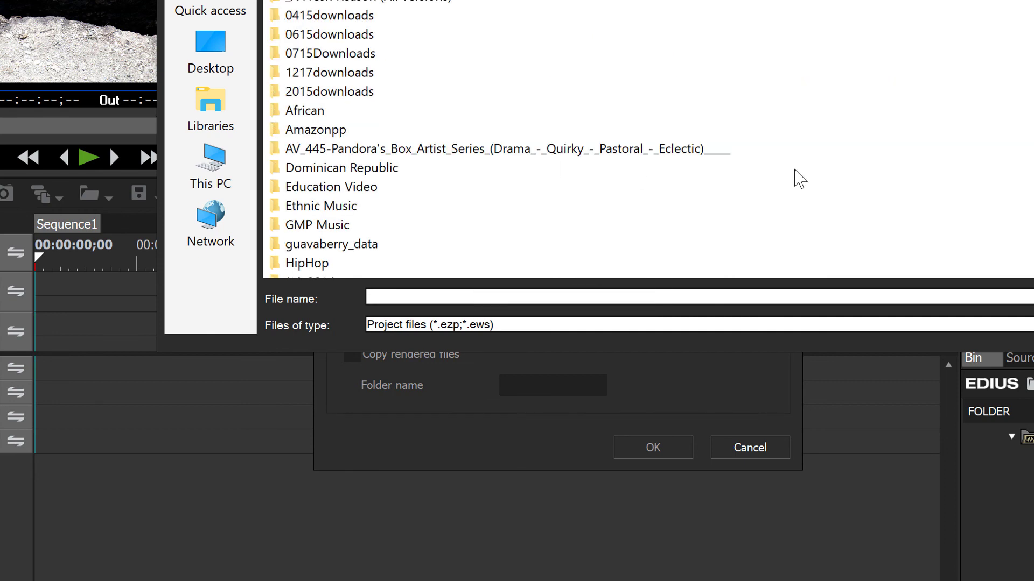
{"action": "scroll", "coordinate": [796, 176], "scroll_direction": "down", "scroll_amount": 5}
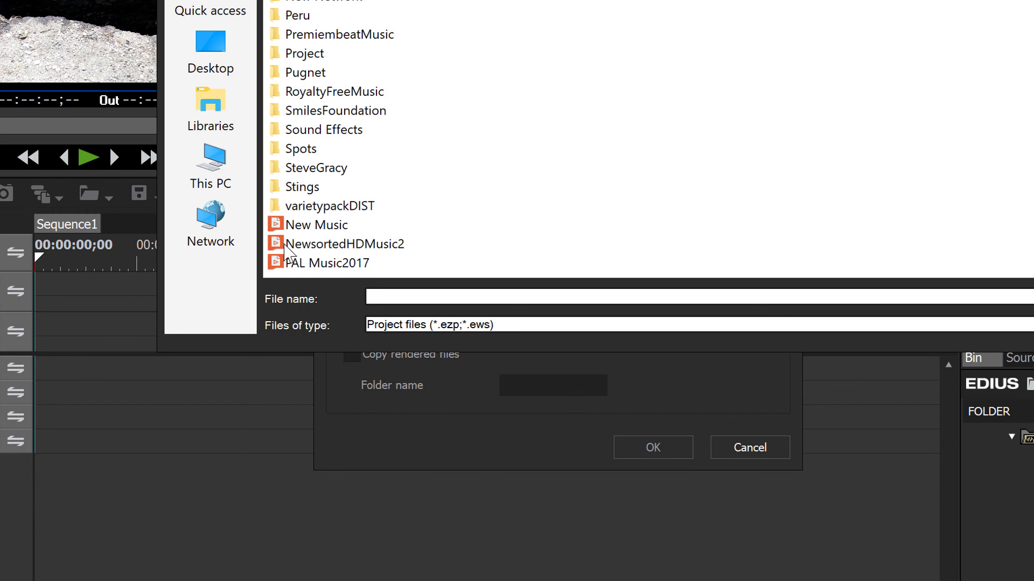
- Choose NewsortedHDMusic2 and leave 'Copy clips in project folder' unchecked
{"action": "double_click", "coordinate": [279, 246]}
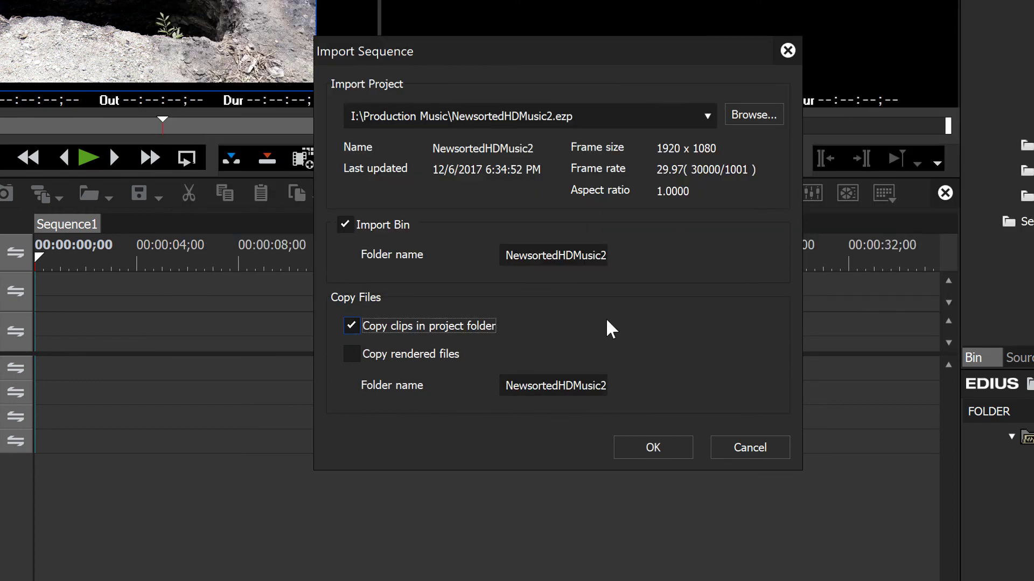
{"action": "left_click", "coordinate": [353, 327]}
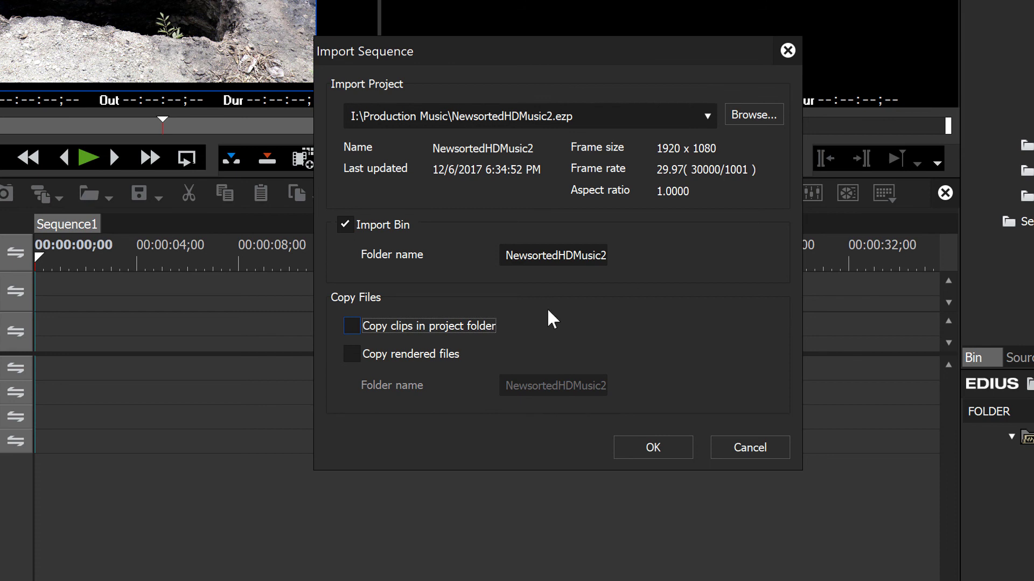
{"action": "left_click", "coordinate": [352, 327]}
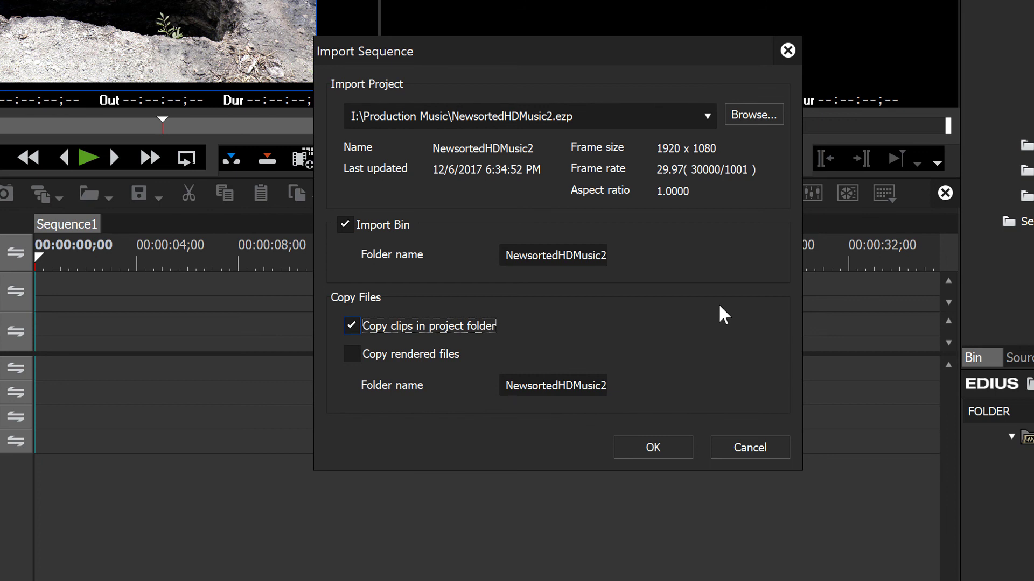
{"action": "left_click", "coordinate": [352, 328]}
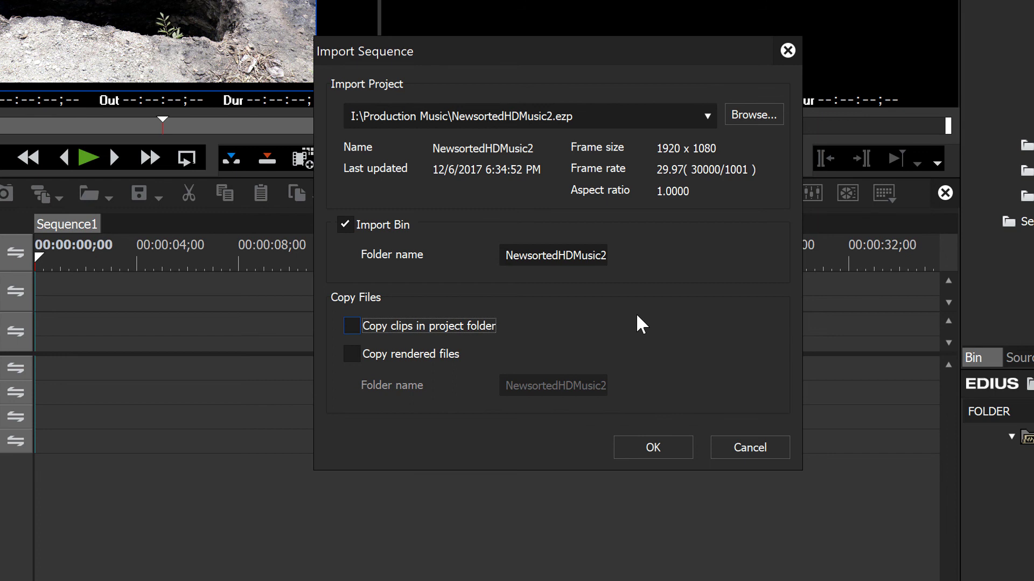
- Confirm the NewsortedHDMusic2 import with OK, then accept the settings-mismatch warning
{"action": "left_click", "coordinate": [656, 454]}
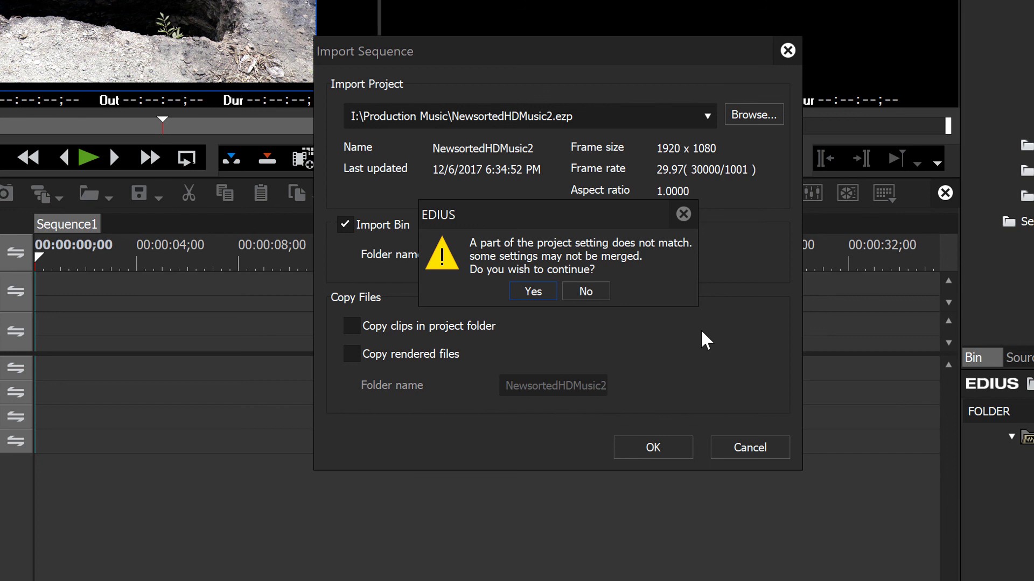
{"action": "left_click", "coordinate": [532, 293]}
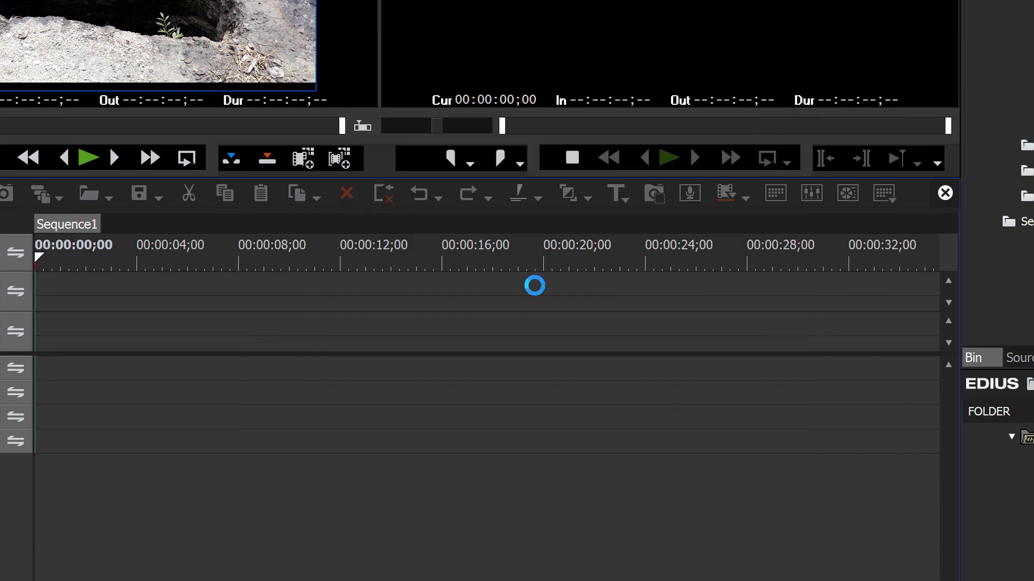
- On the Sequence1 tab, select NewsortedHDMusic2 in the bin tree to show its genre subfolders
{"action": "left_click", "coordinate": [614, 460]}
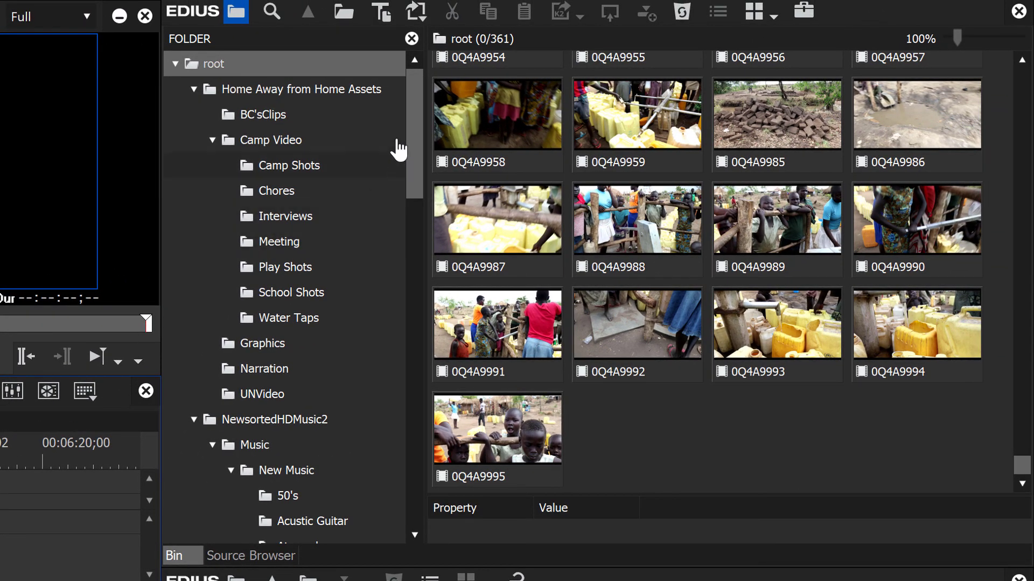
{"action": "left_click", "coordinate": [412, 129]}
{"action": "left_click_drag", "start_coordinate": [412, 129], "coordinate": [414, 177]}
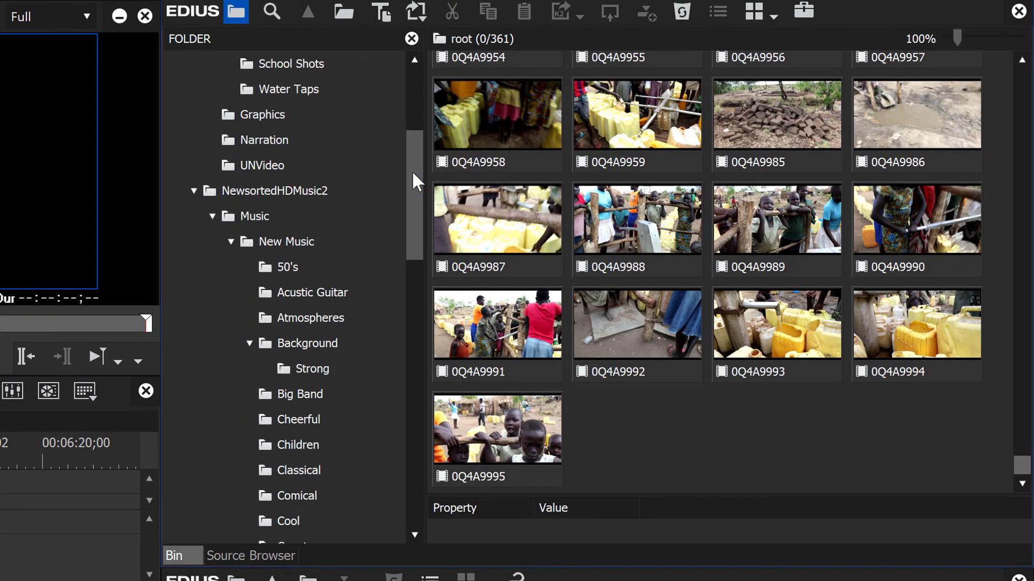
{"action": "left_click", "coordinate": [194, 191]}
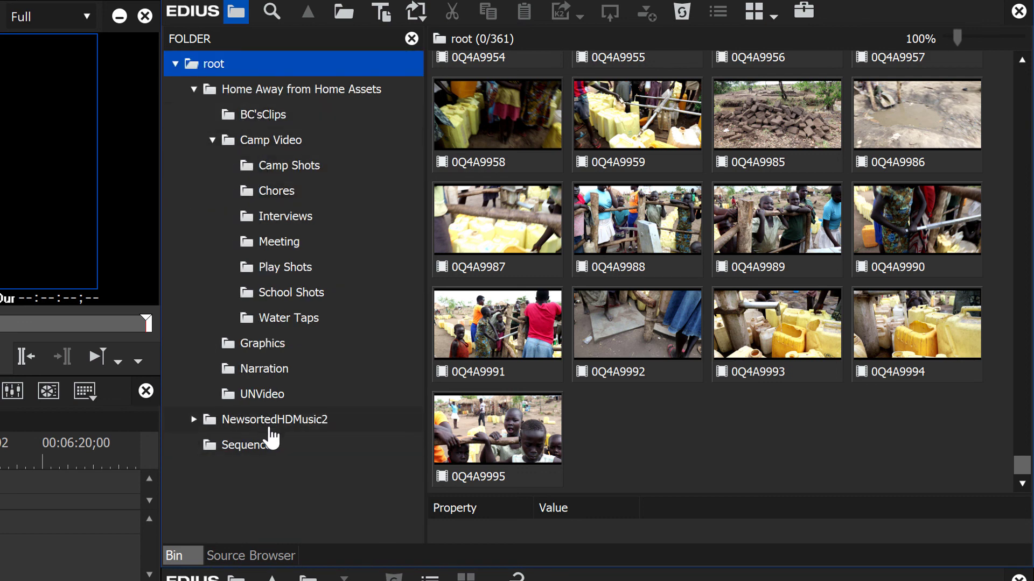
{"action": "left_click", "coordinate": [327, 422]}
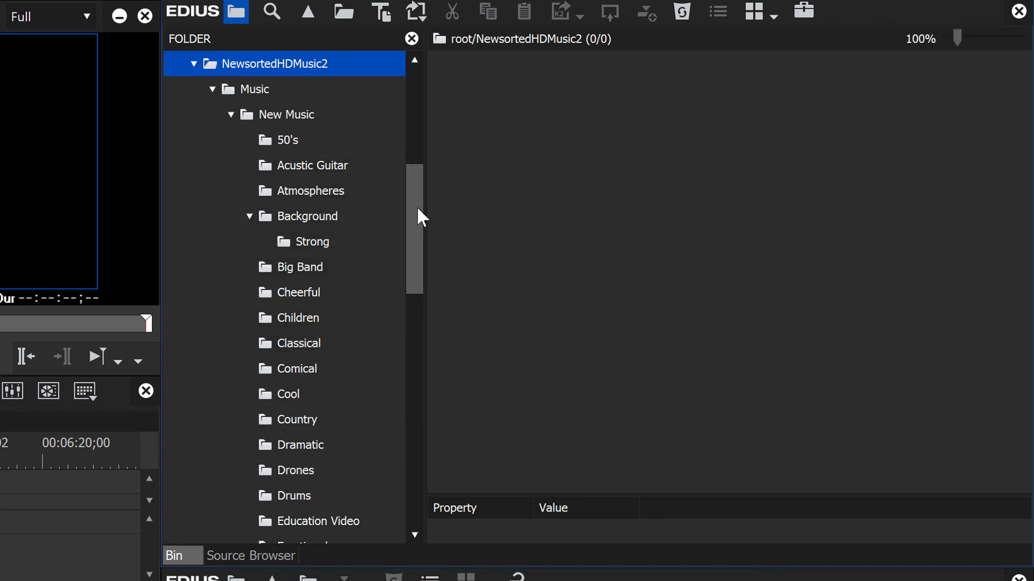
{"action": "mouse_move", "coordinate": [417, 216]}
{"action": "left_mouse_down"}
{"action": "mouse_move", "coordinate": [416, 295]}
{"action": "mouse_move", "coordinate": [414, 239]}
{"action": "mouse_move", "coordinate": [418, 282]}
{"action": "left_mouse_up"}
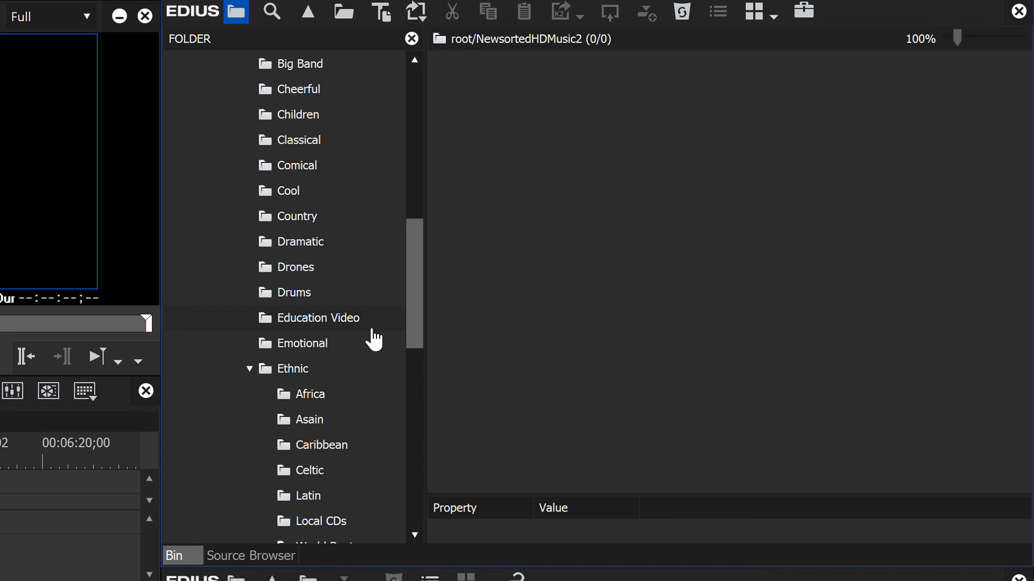
{"action": "left_click_drag", "start_coordinate": [415, 286], "coordinate": [410, 376]}
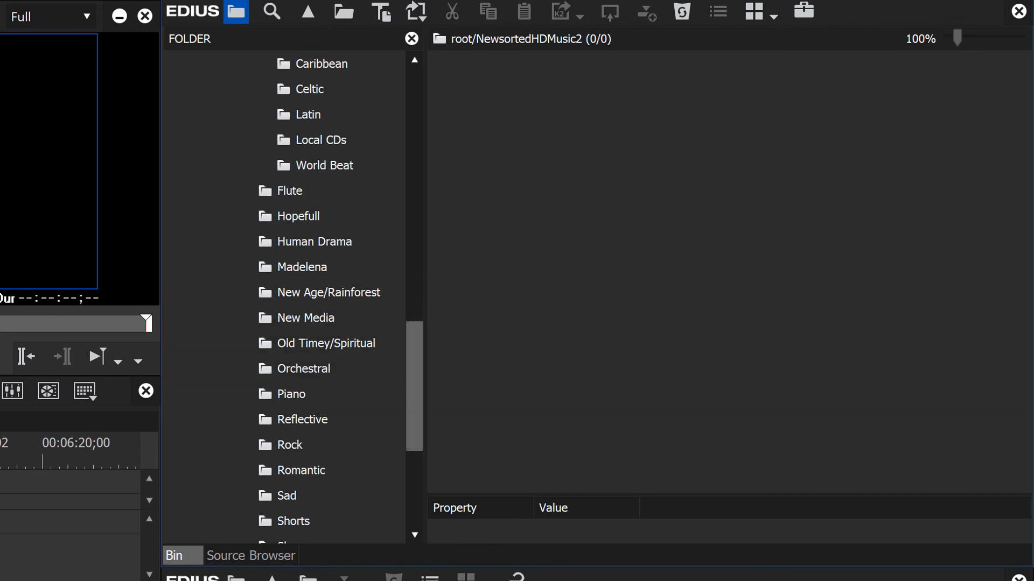